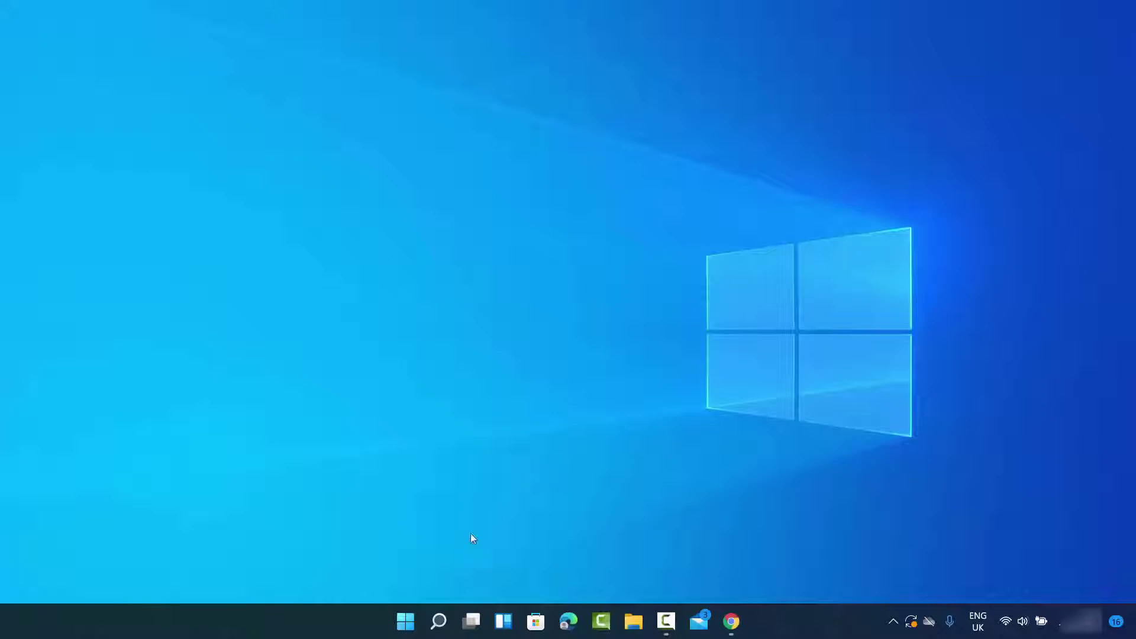
Open the Settings app from the Start button's Win+X menu
right_click(407, 626)
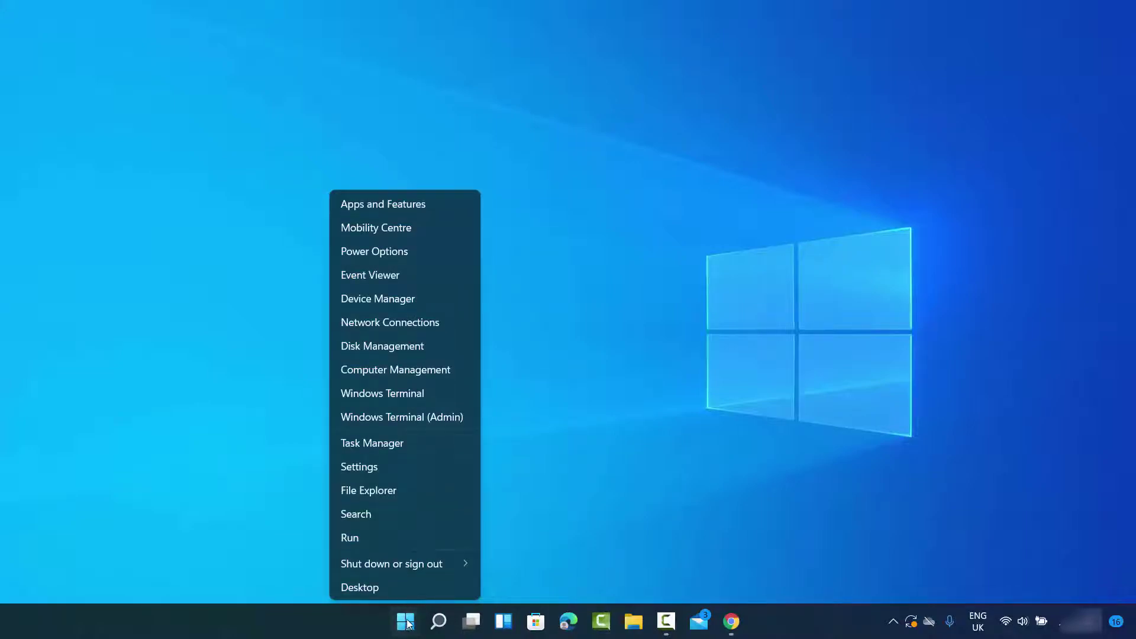
left_click(367, 470)
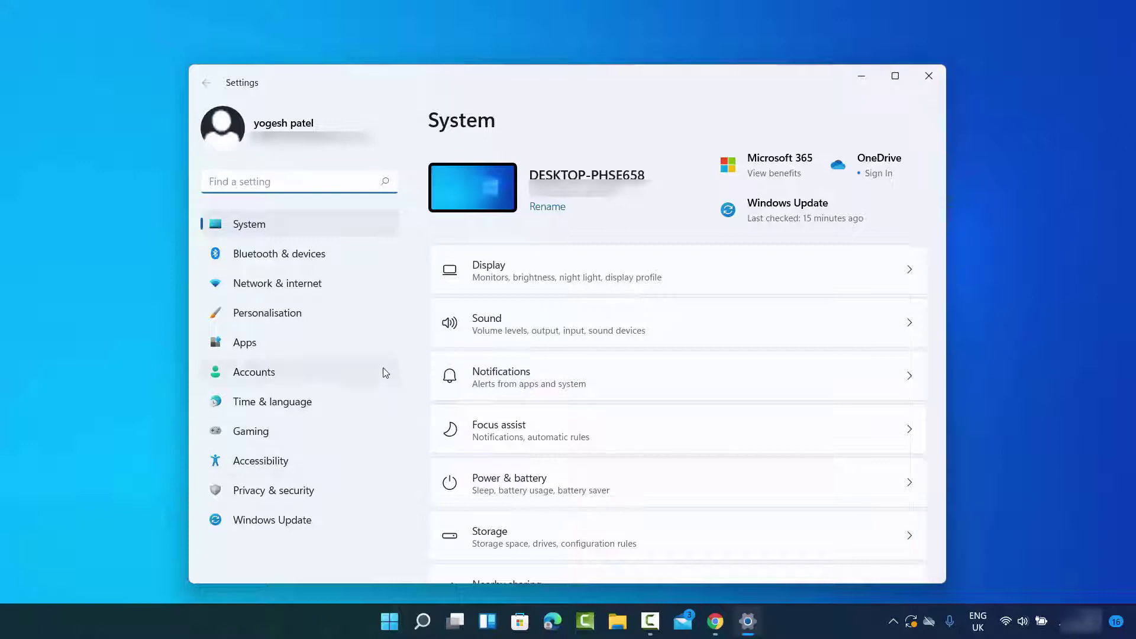
Go to Accounts > Family & other users in Settings
left_click(275, 376)
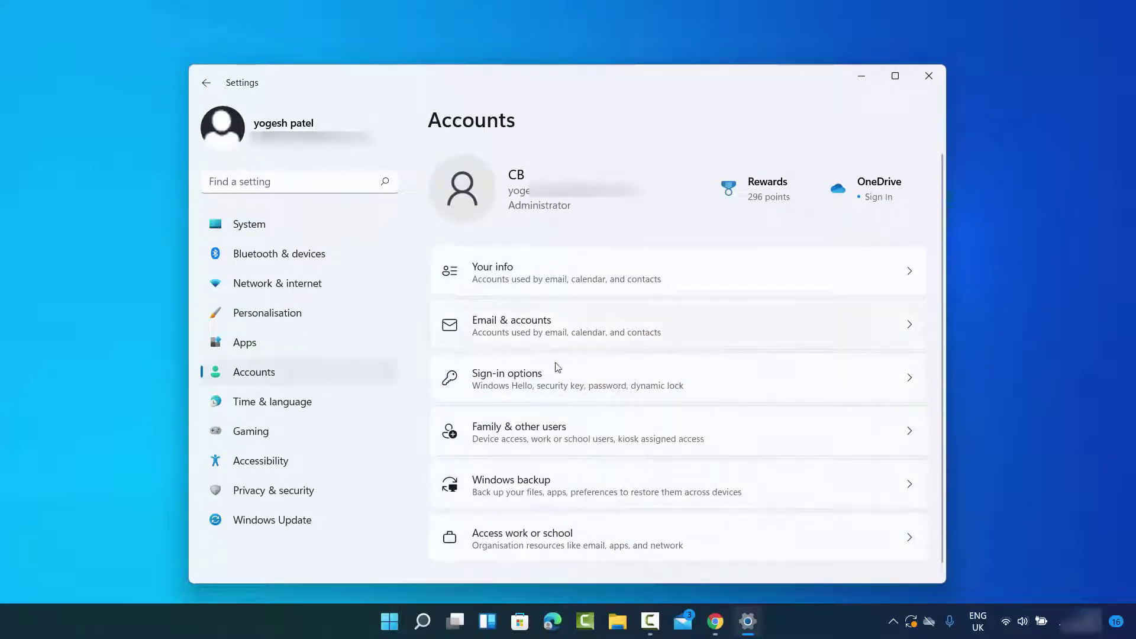
left_click(521, 437)
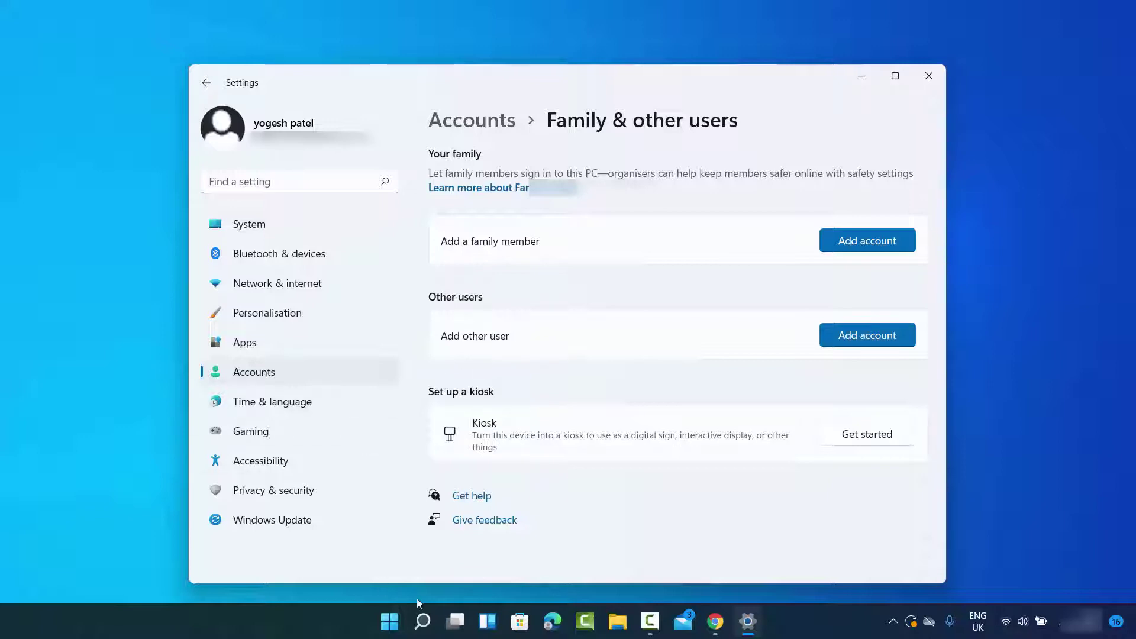
Reach Privacy & security > Search permissions through the Windows Search panel's options menu
right_click(389, 623)
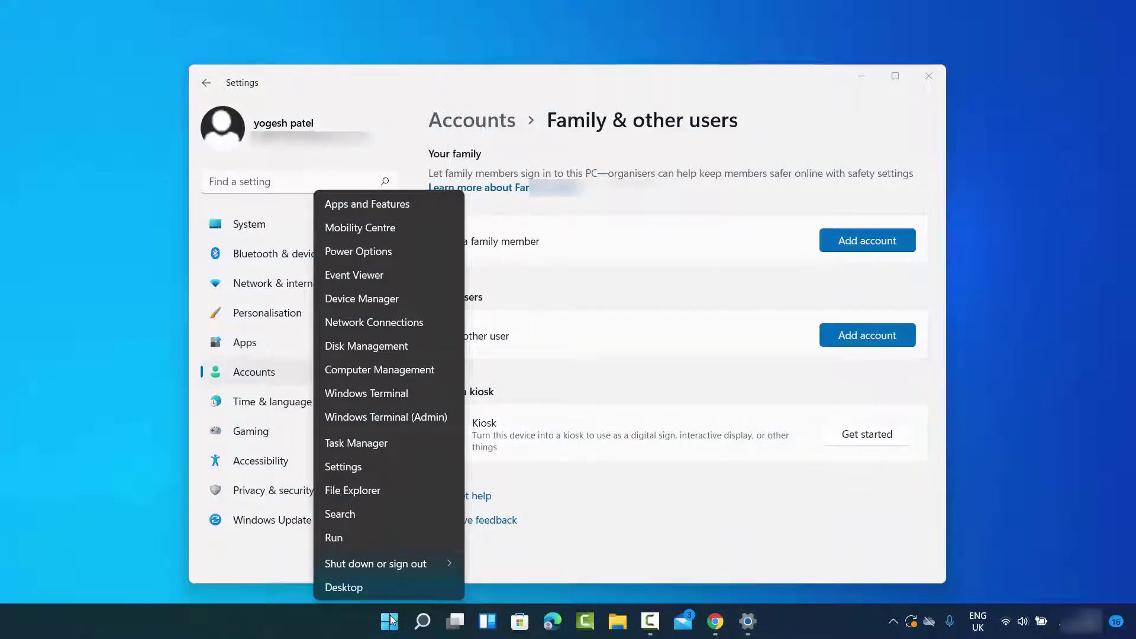
left_click(422, 621)
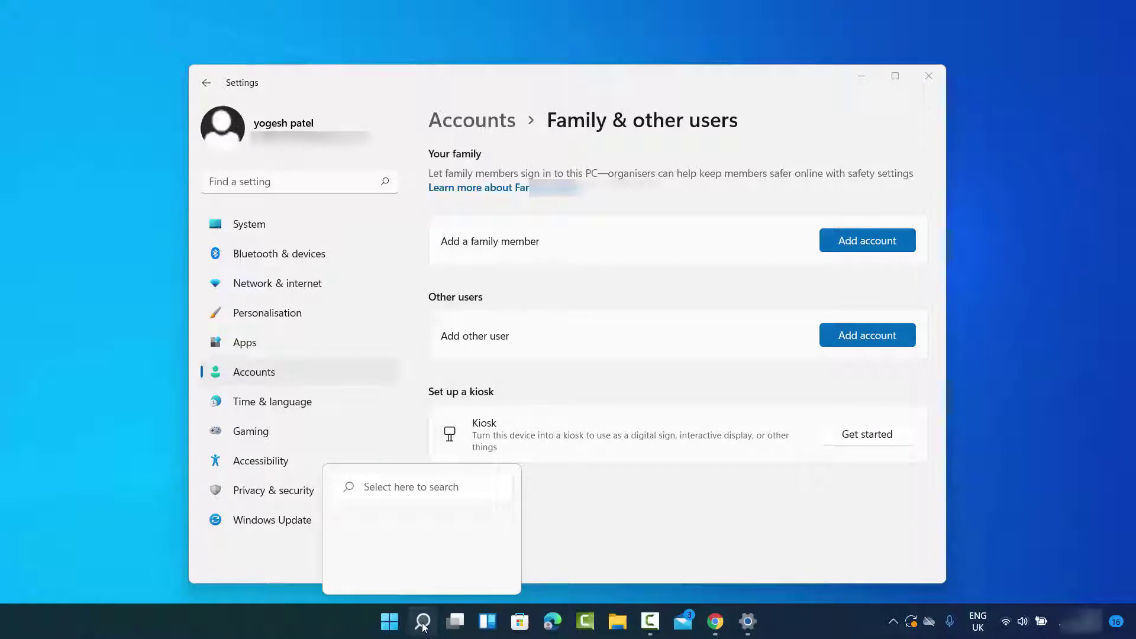
left_click(422, 622)
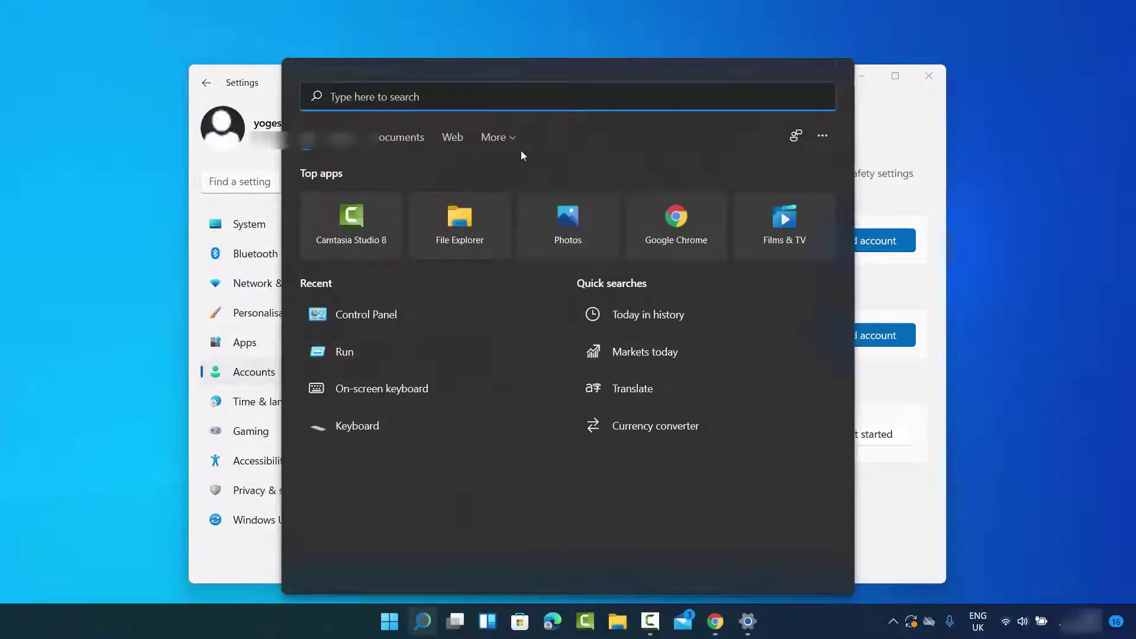
left_click(821, 137)
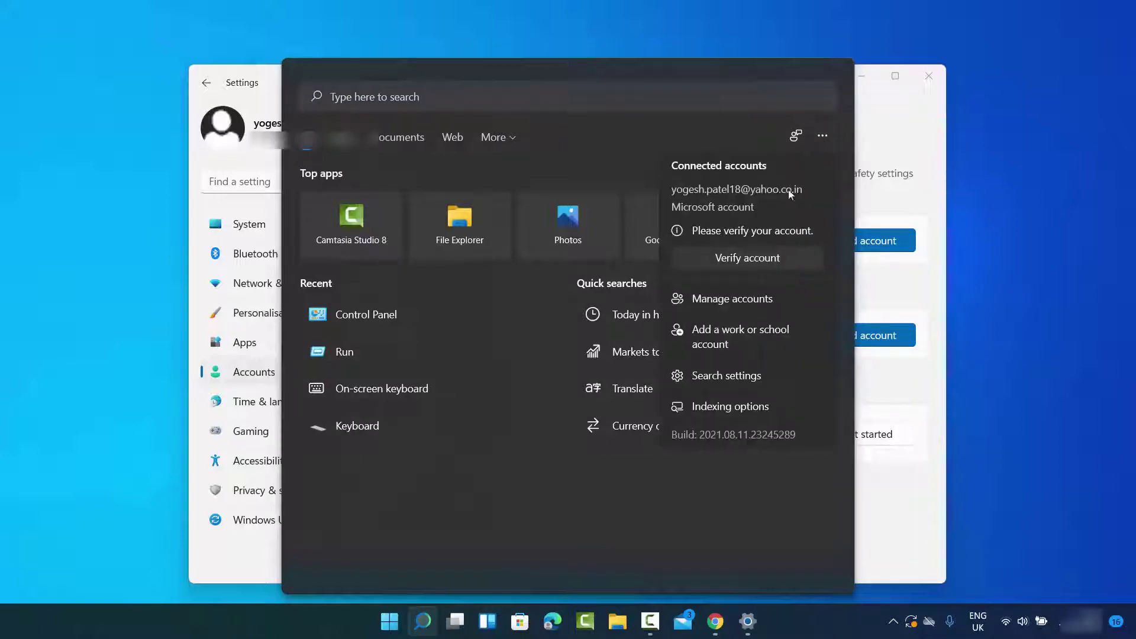
left_click(729, 381)
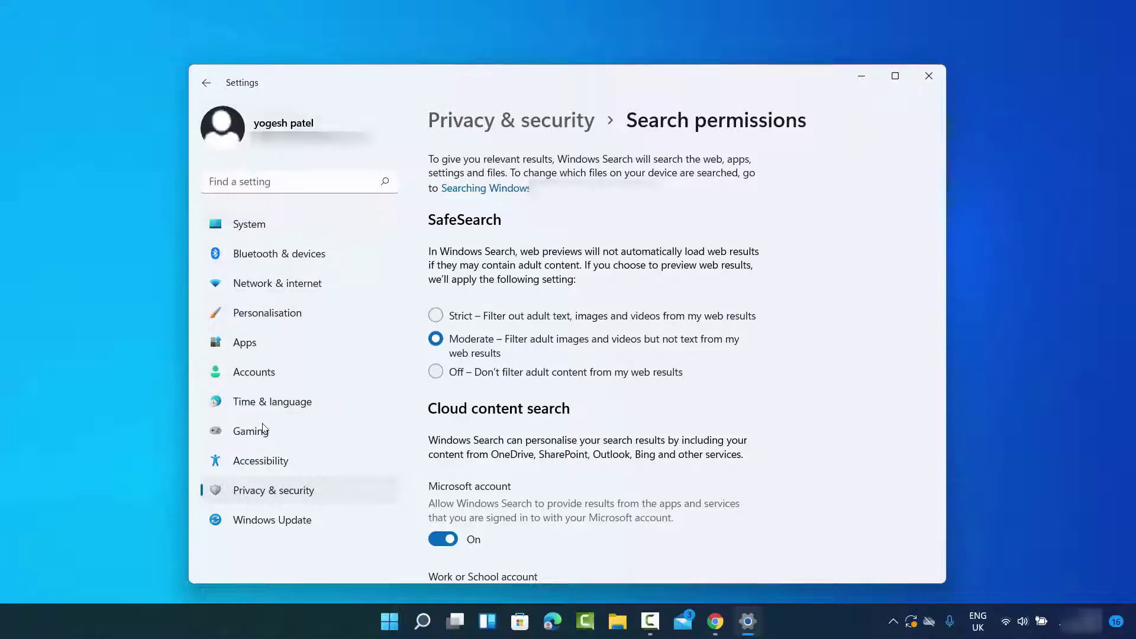
Under Accounts > Family & other users, choose Add account next to Add other user
left_click(260, 374)
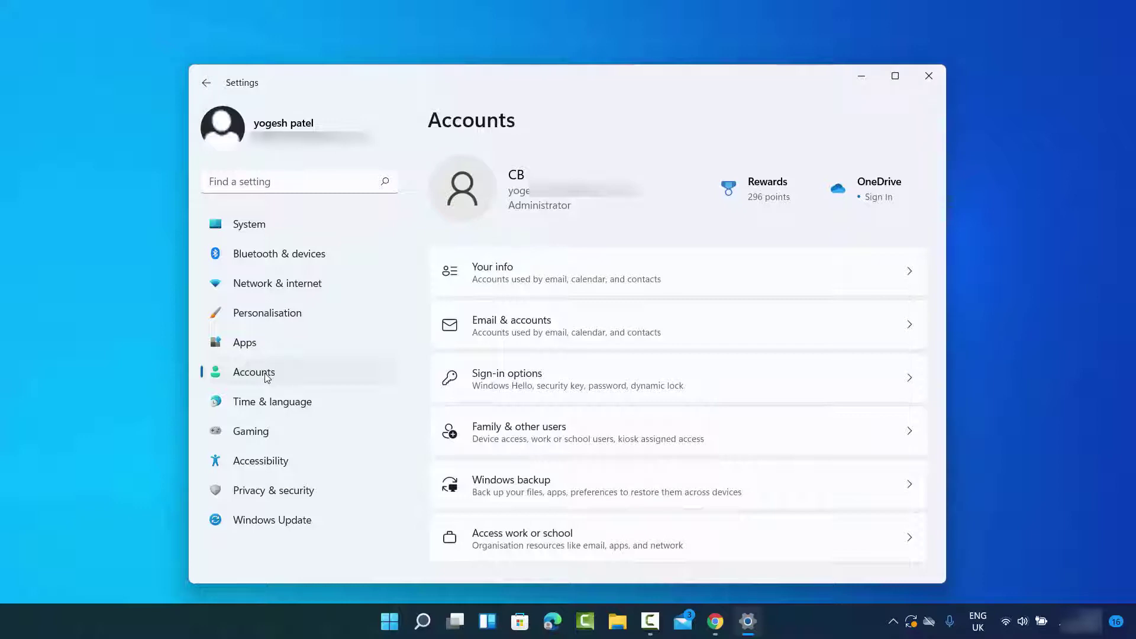
left_click(513, 435)
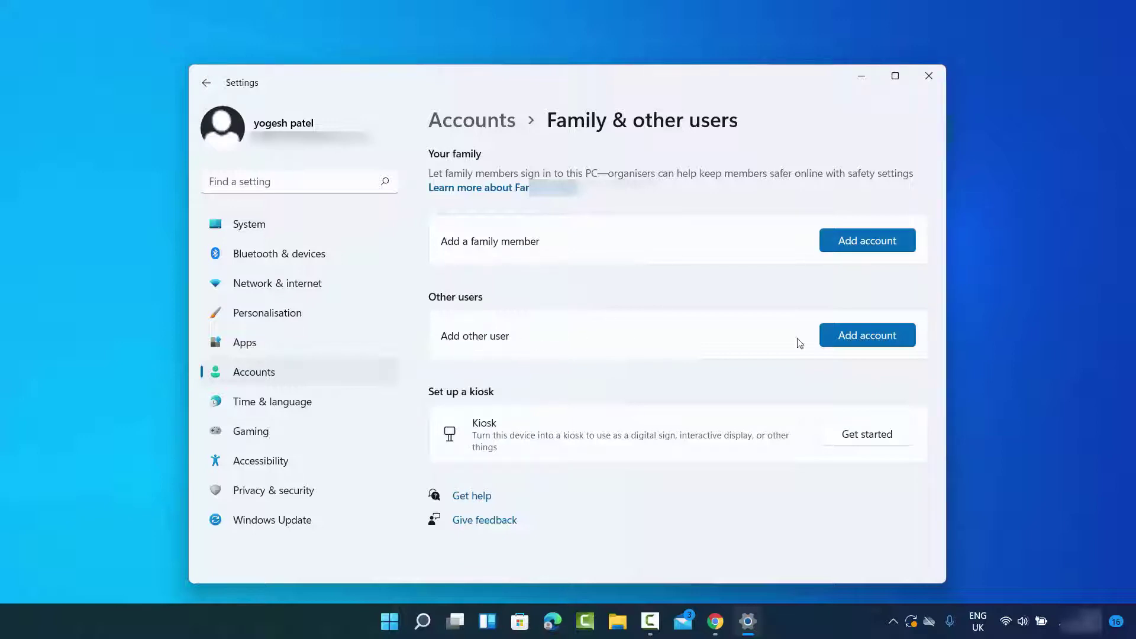
left_click(853, 338)
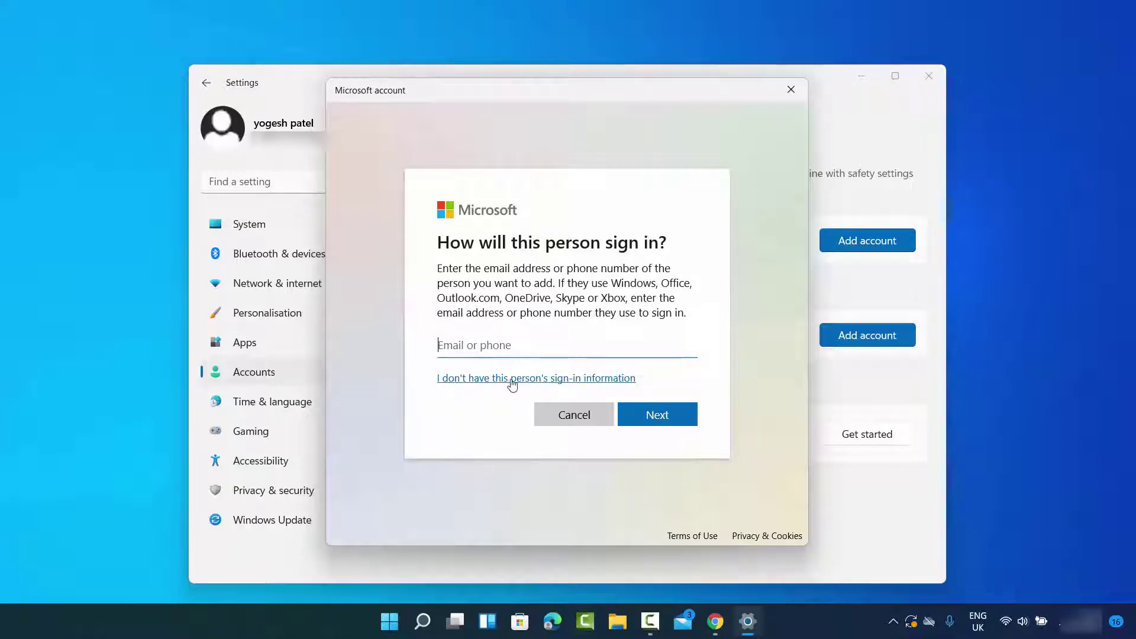
Skip the sign-in information and choose to add a user without a Microsoft account
left_click(549, 382)
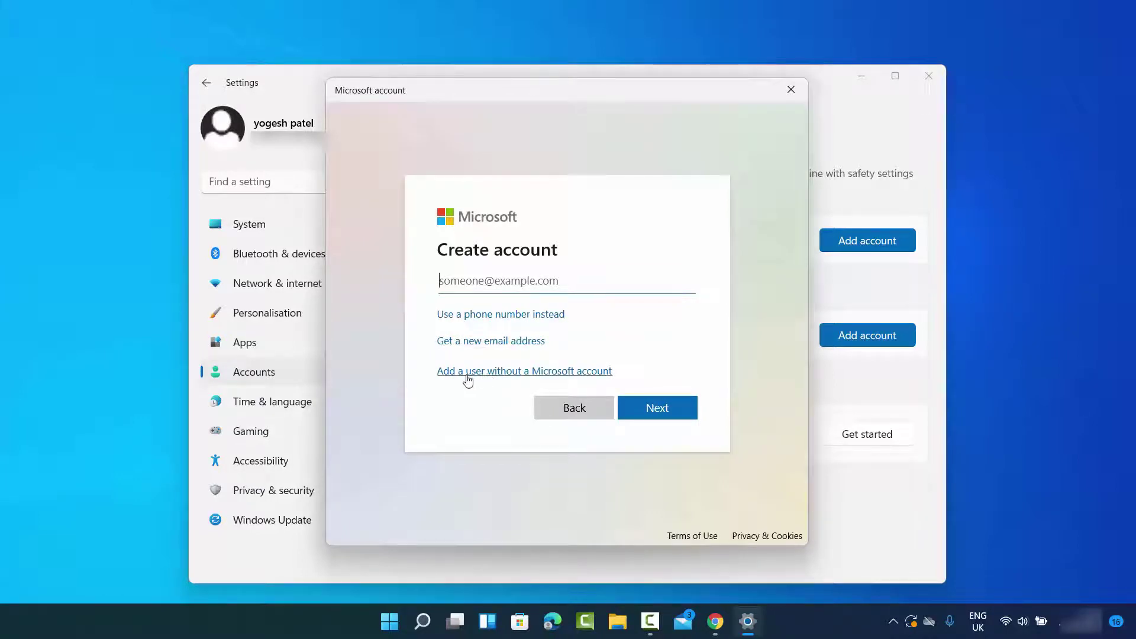
left_click(500, 371)
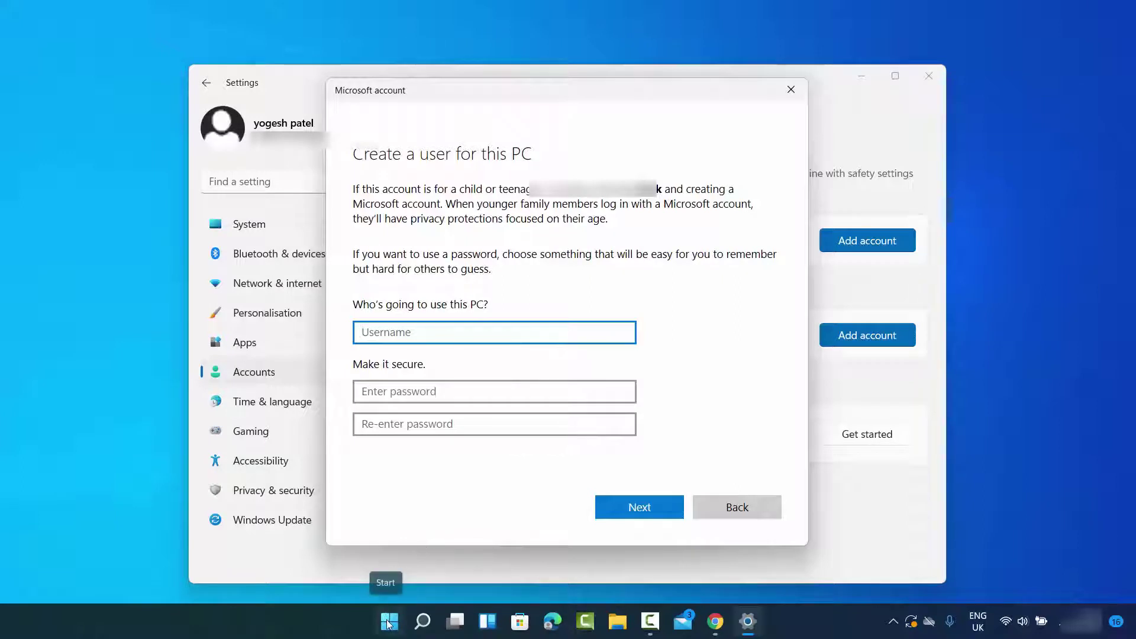
key("Return")
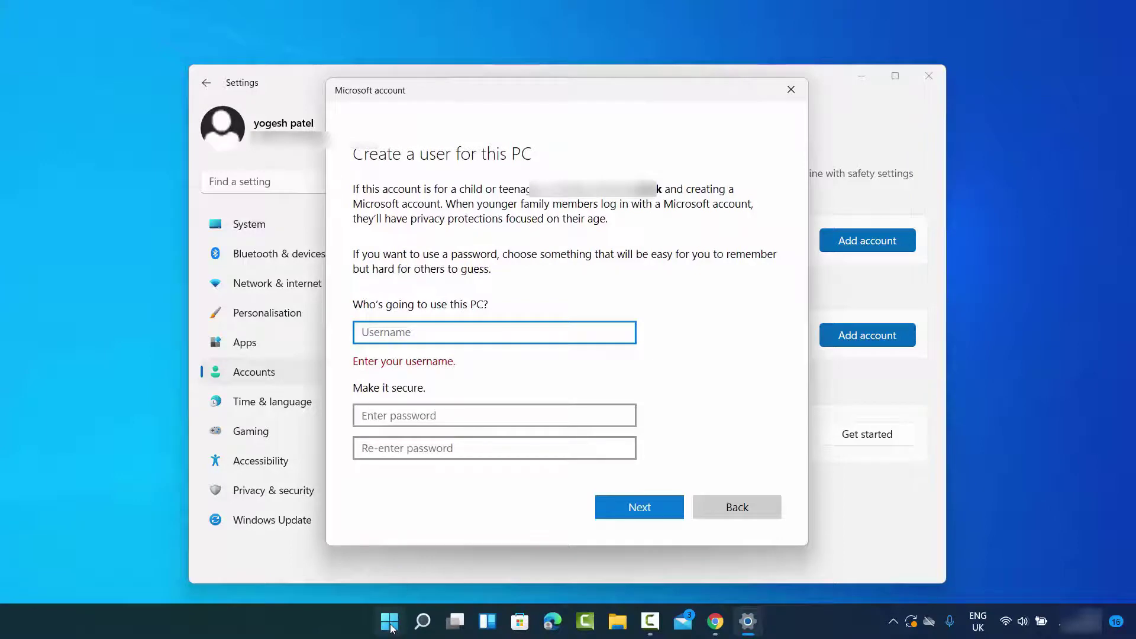
Search 'co' from the Start menu to locate Control Panel
left_click(391, 627)
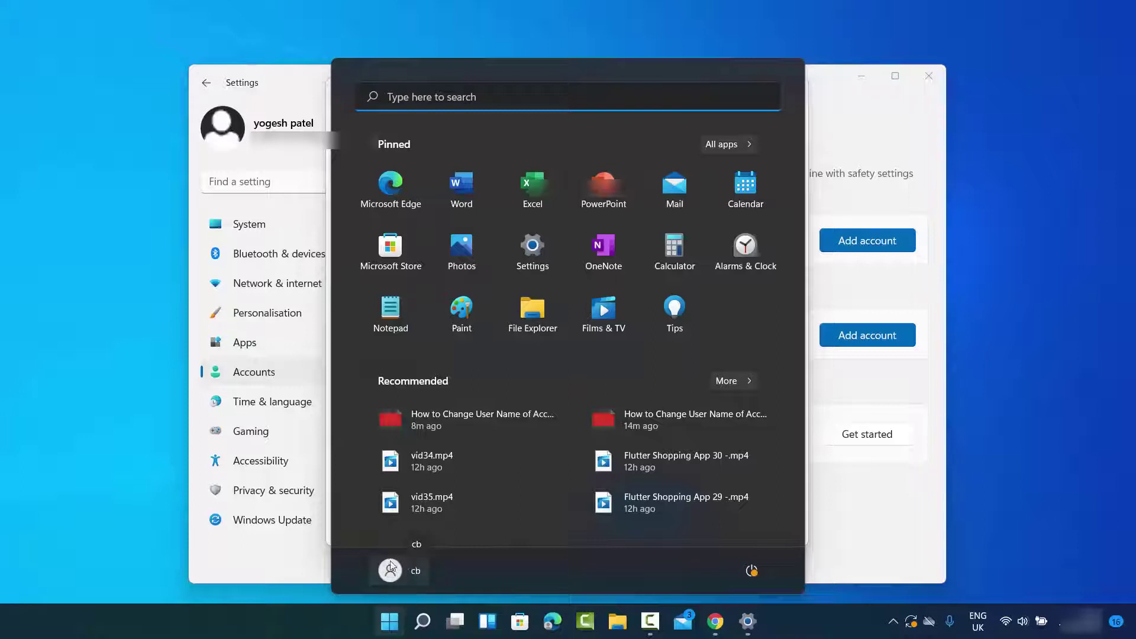
left_click(407, 572)
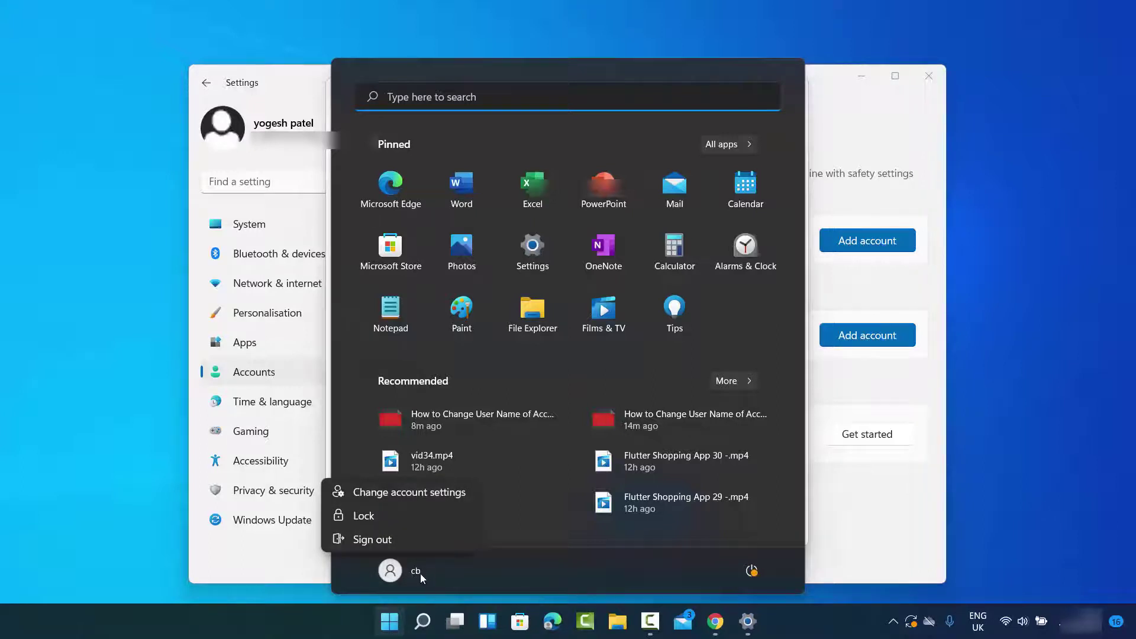
left_click(423, 623)
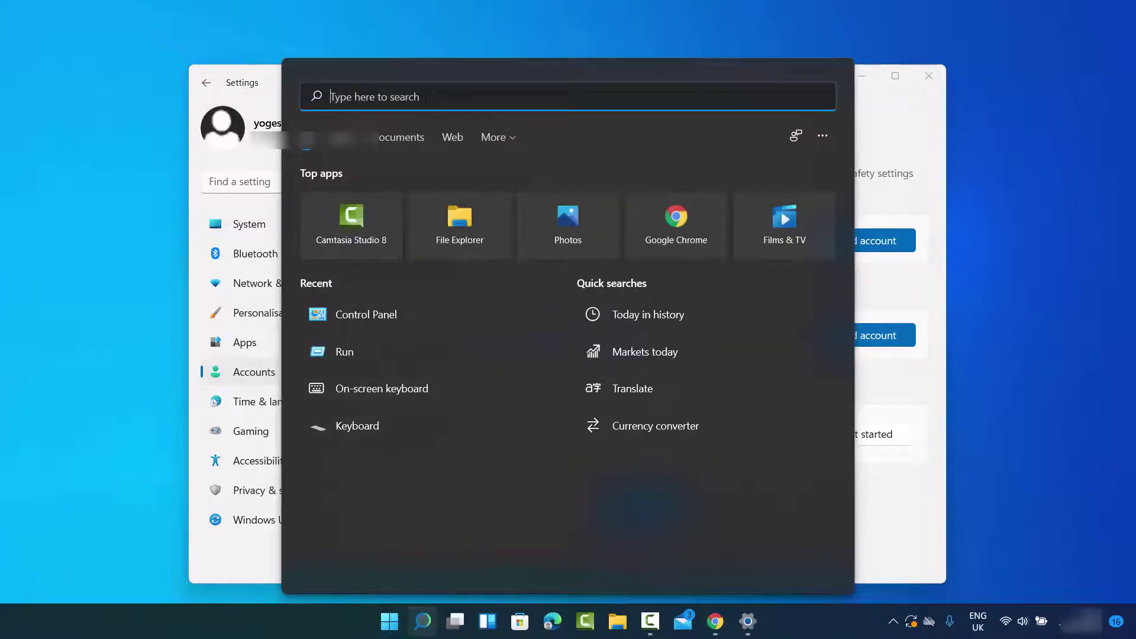
type("co")
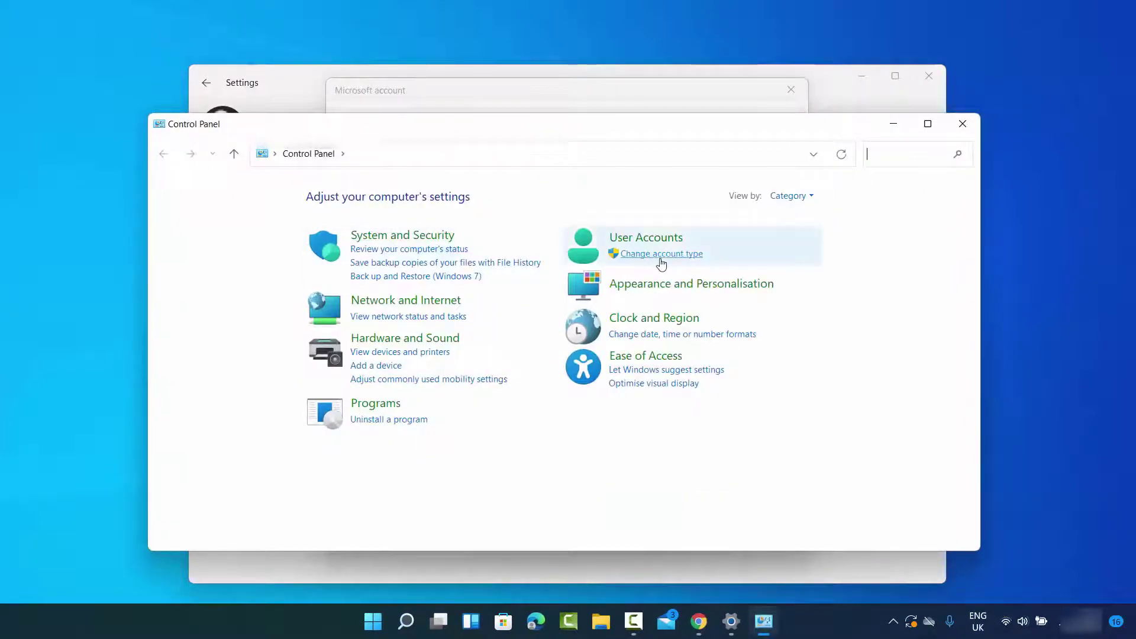
View Manage Accounts under User Accounts, then minimise Control Panel
left_click(661, 258)
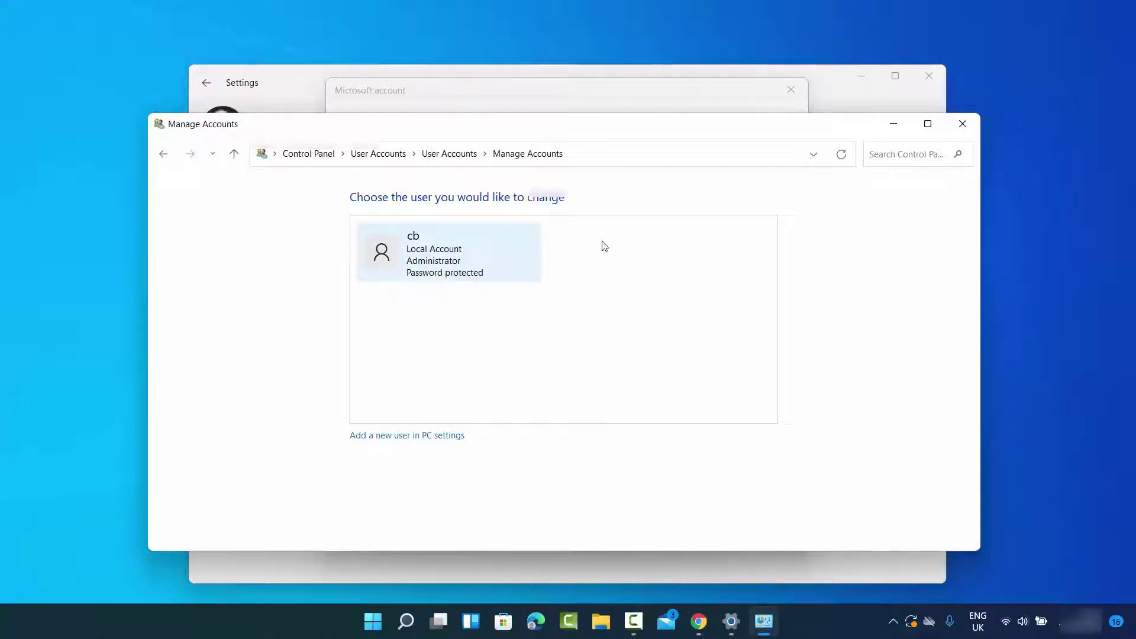
left_click(900, 124)
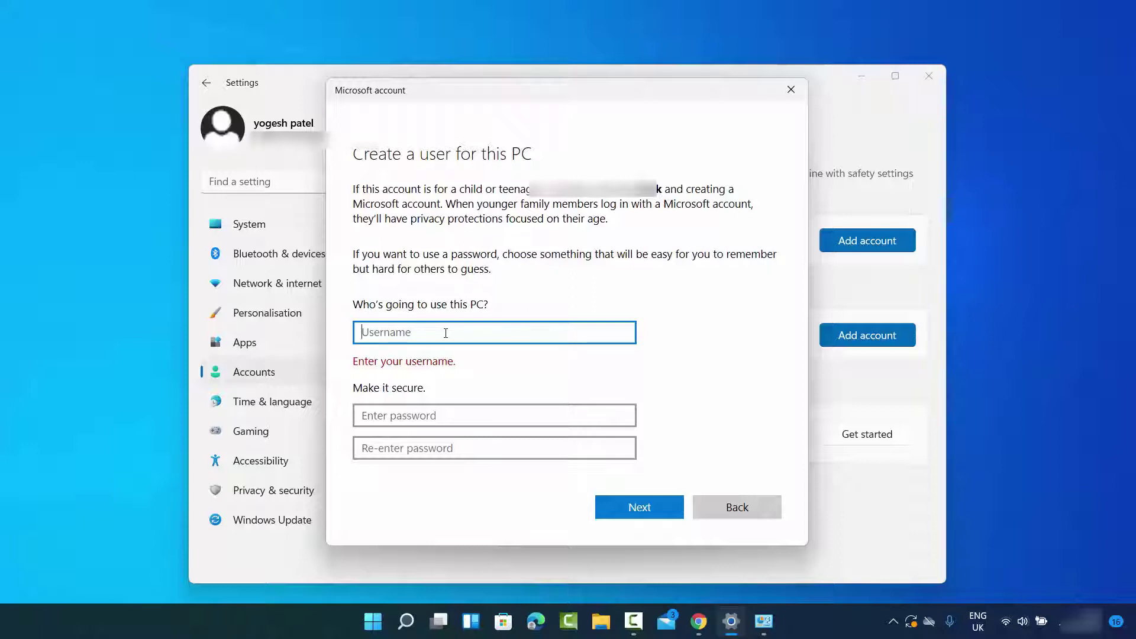
Enter username User2 and type the account password twice in the new-user form
type("User2")
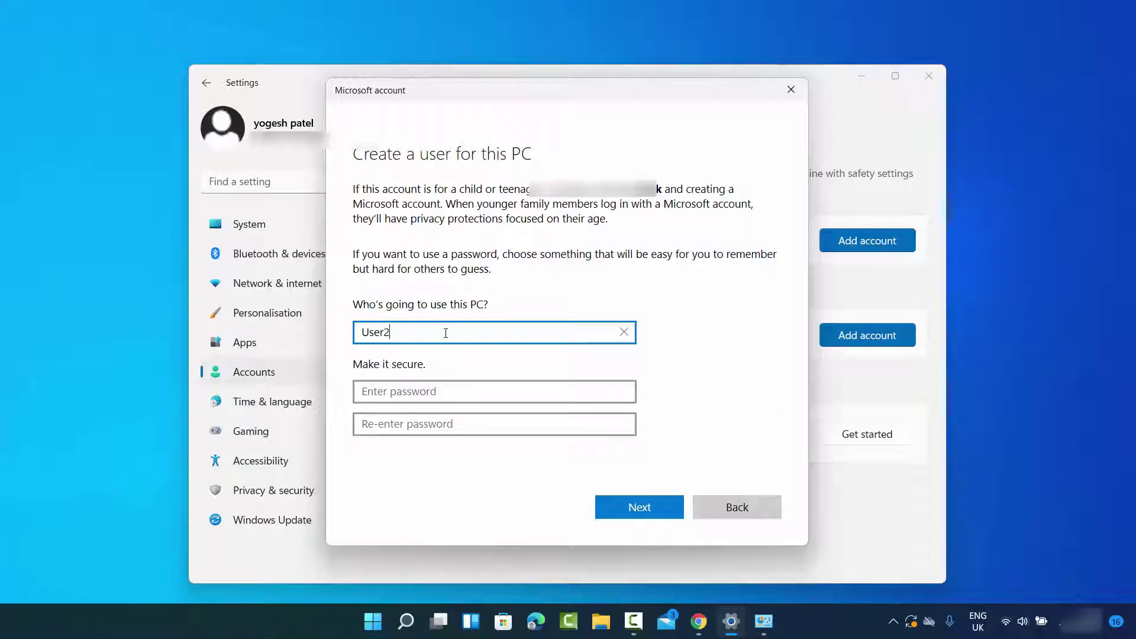
left_click(436, 392)
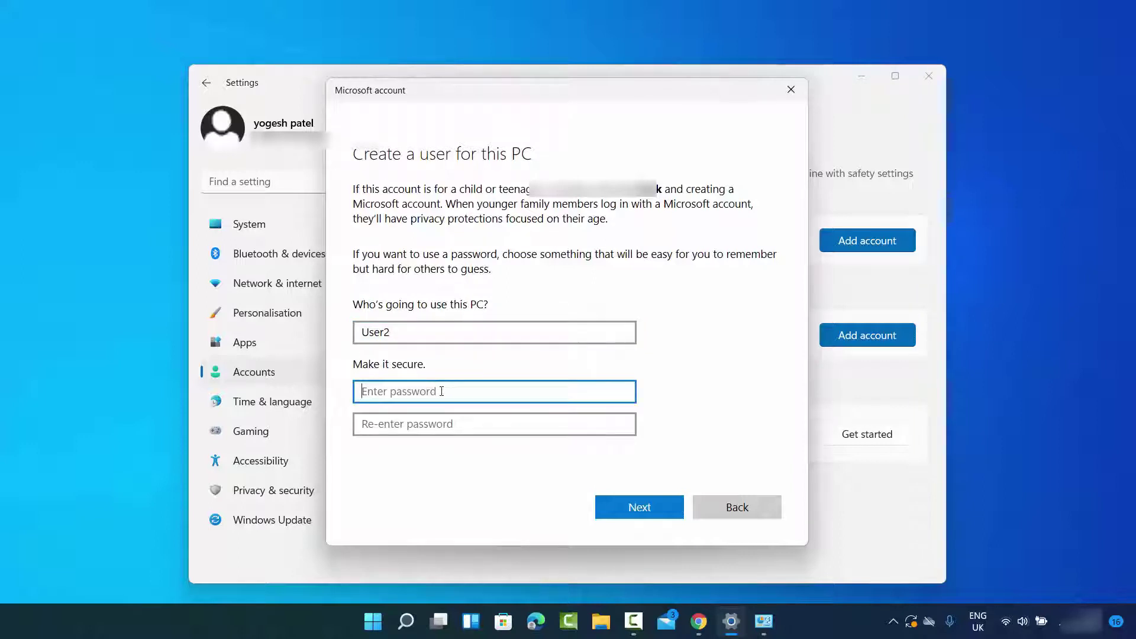
type("12345")
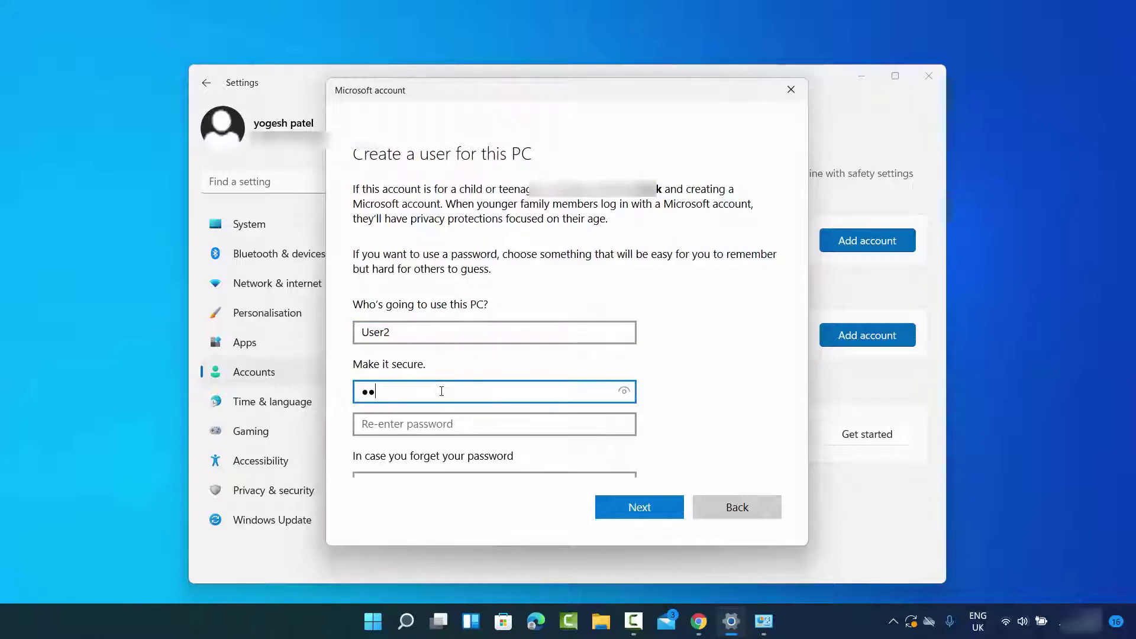
left_click(445, 429)
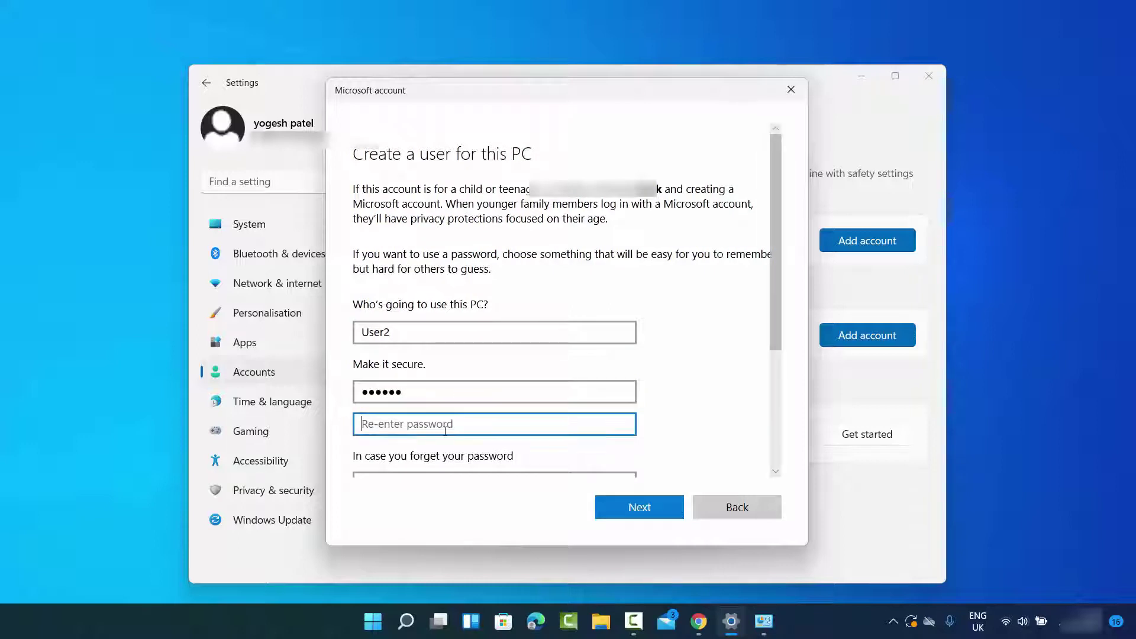
type("1234")
scroll(482, 376, "down", 3)
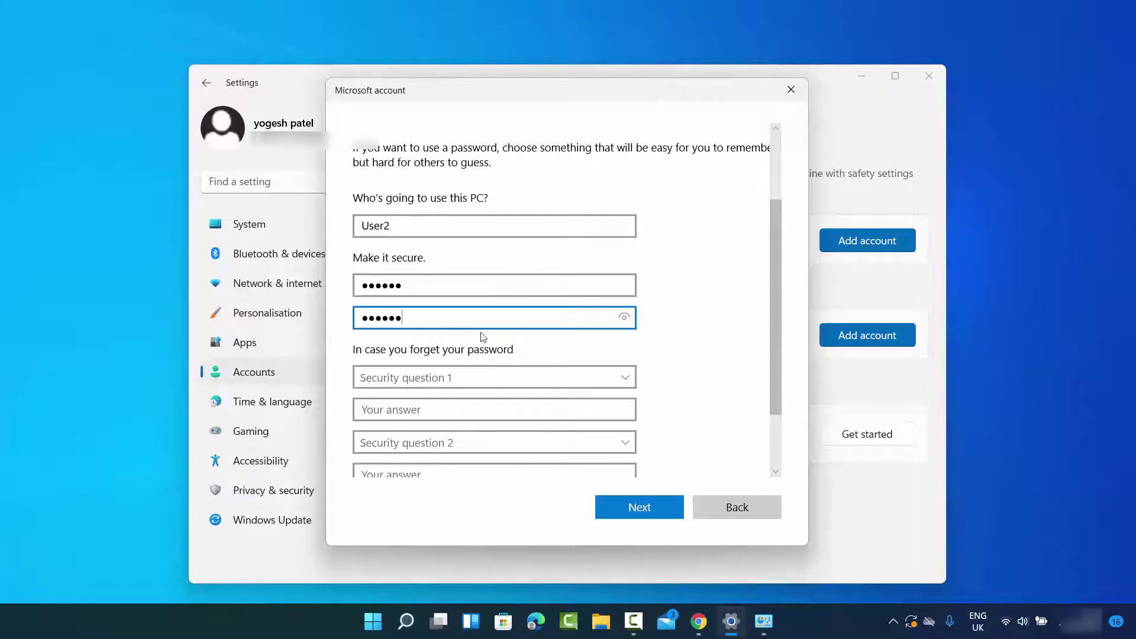
scroll(413, 349, "down", 2)
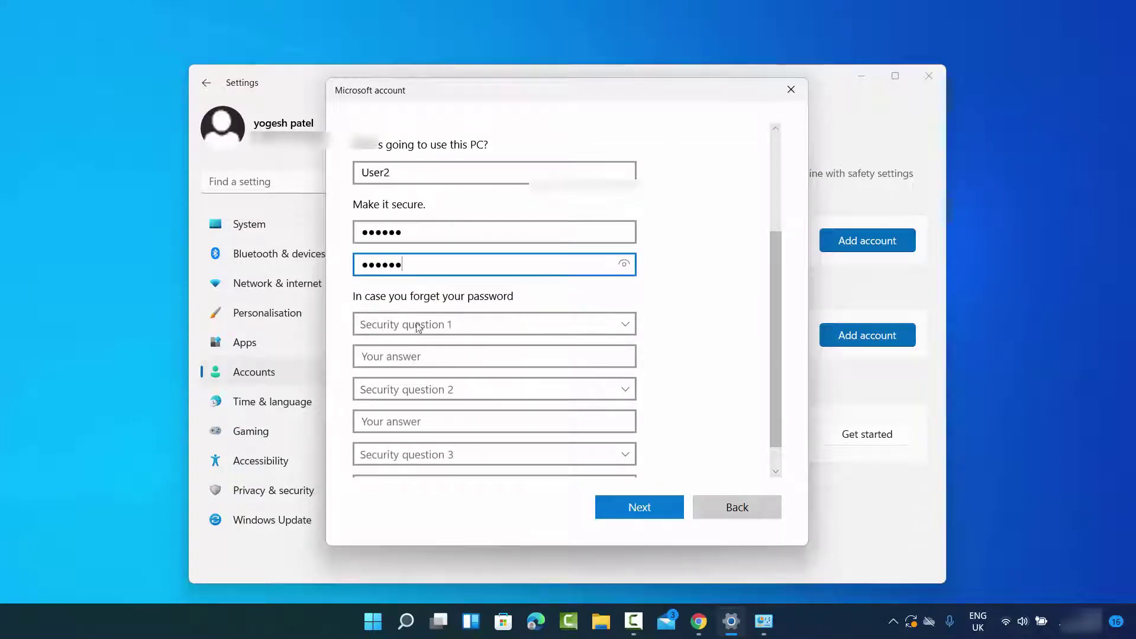
scroll(413, 320, "down", 1)
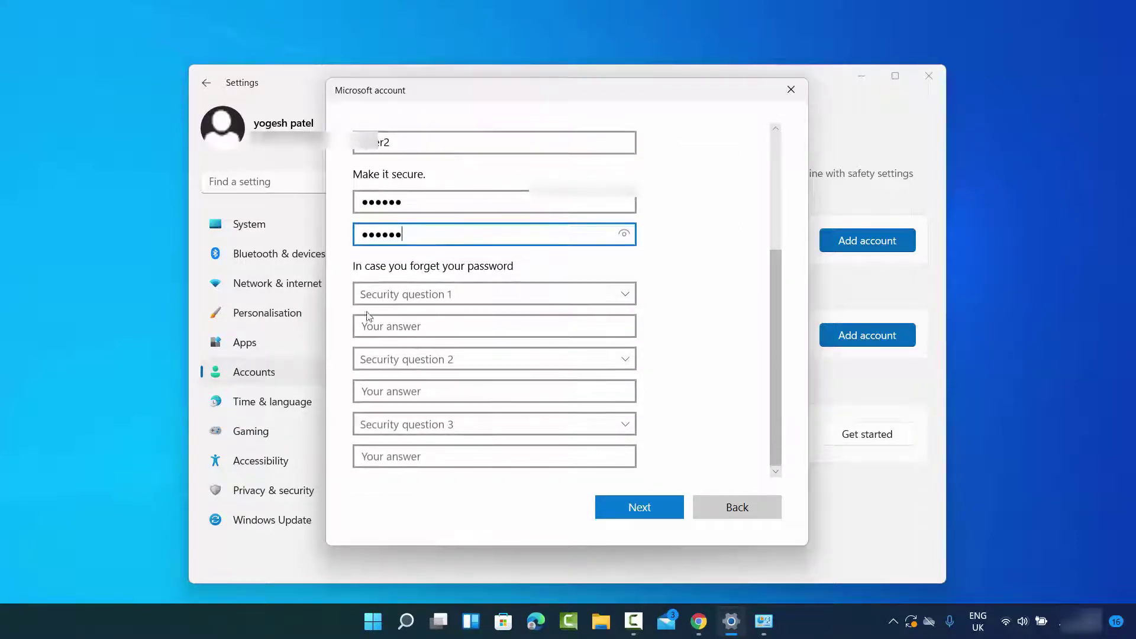
Select the first pet's name and birth city security questions and answer them
left_click(418, 299)
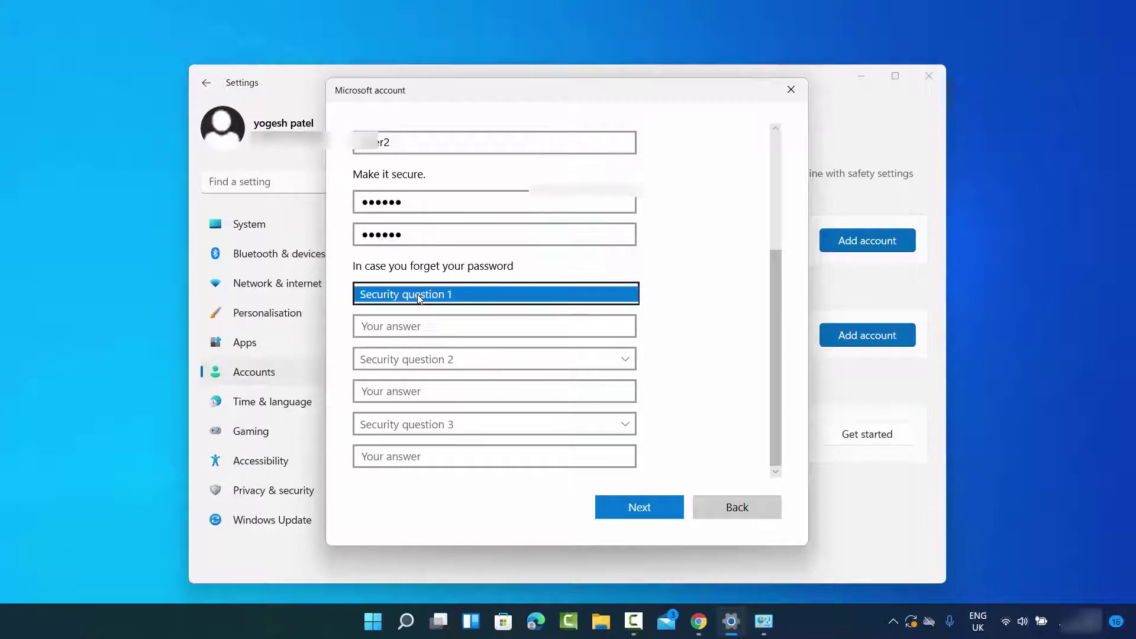
left_click(418, 309)
left_click(414, 327)
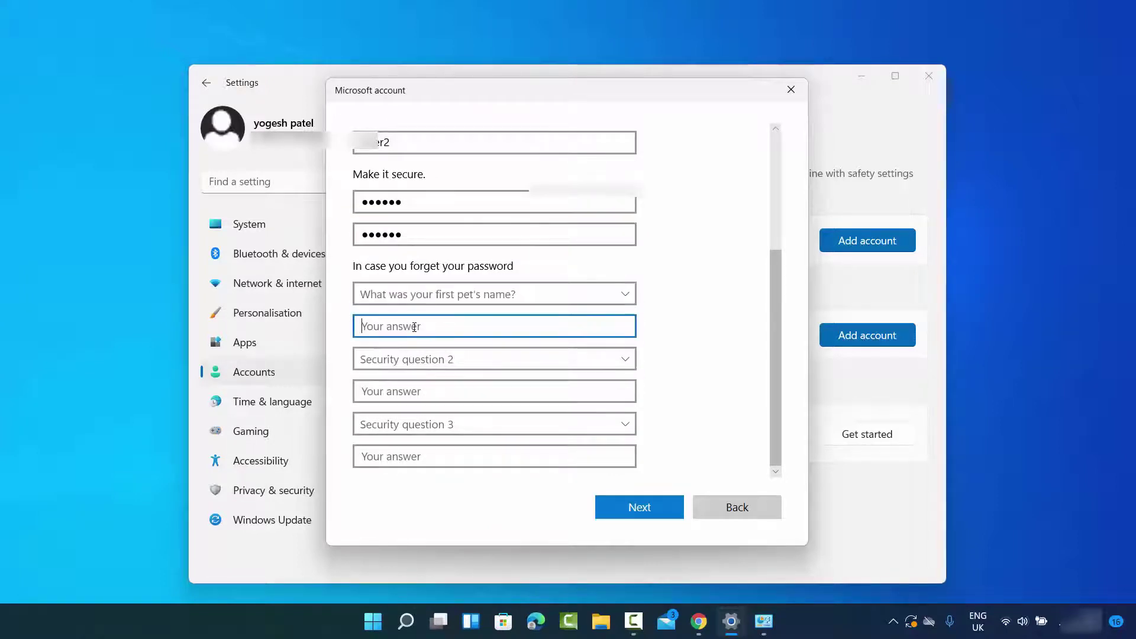
type("cb")
left_click(414, 358)
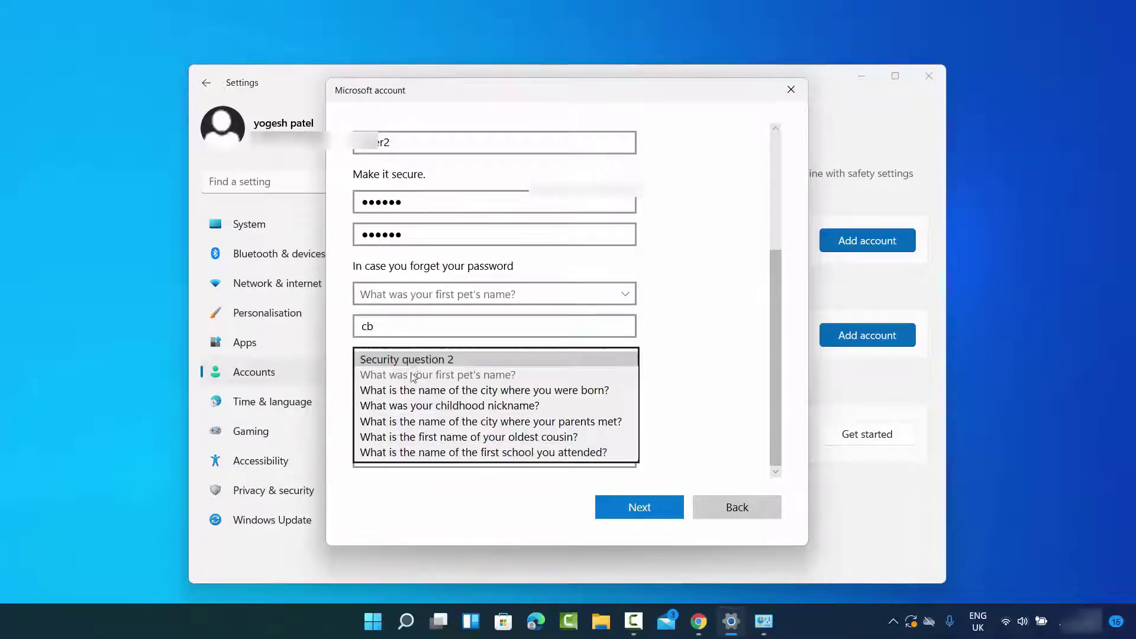
left_click(408, 390)
left_click(407, 393)
Select the childhood nickname question, answer it, and finish creating User2
type("cb")
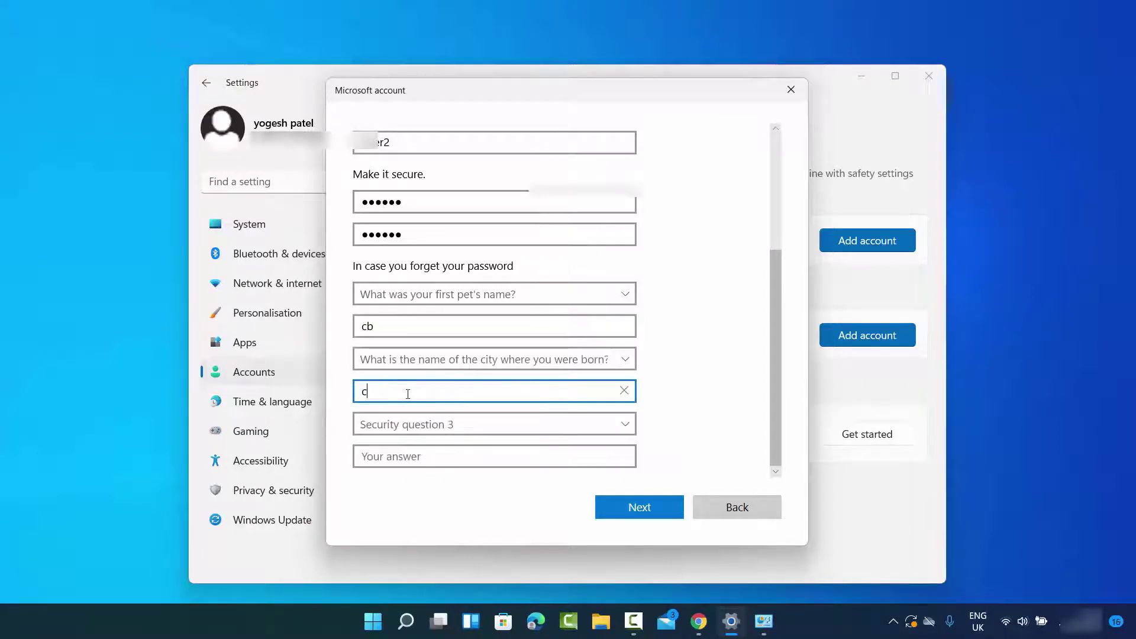
left_click(408, 425)
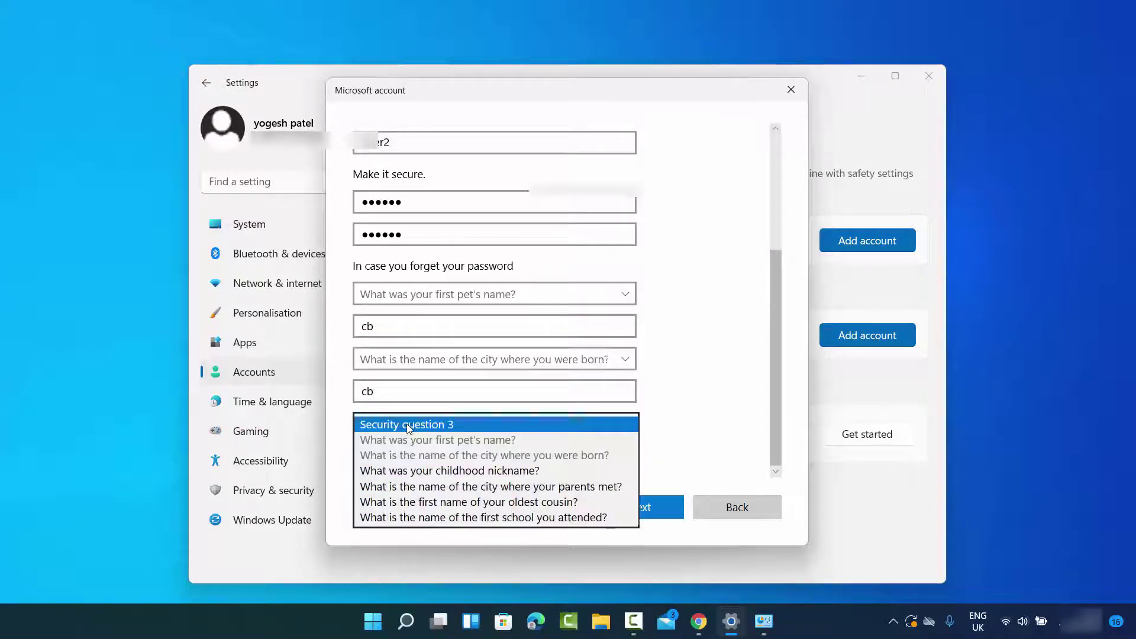
left_click(414, 470)
left_click(416, 456)
type("cb")
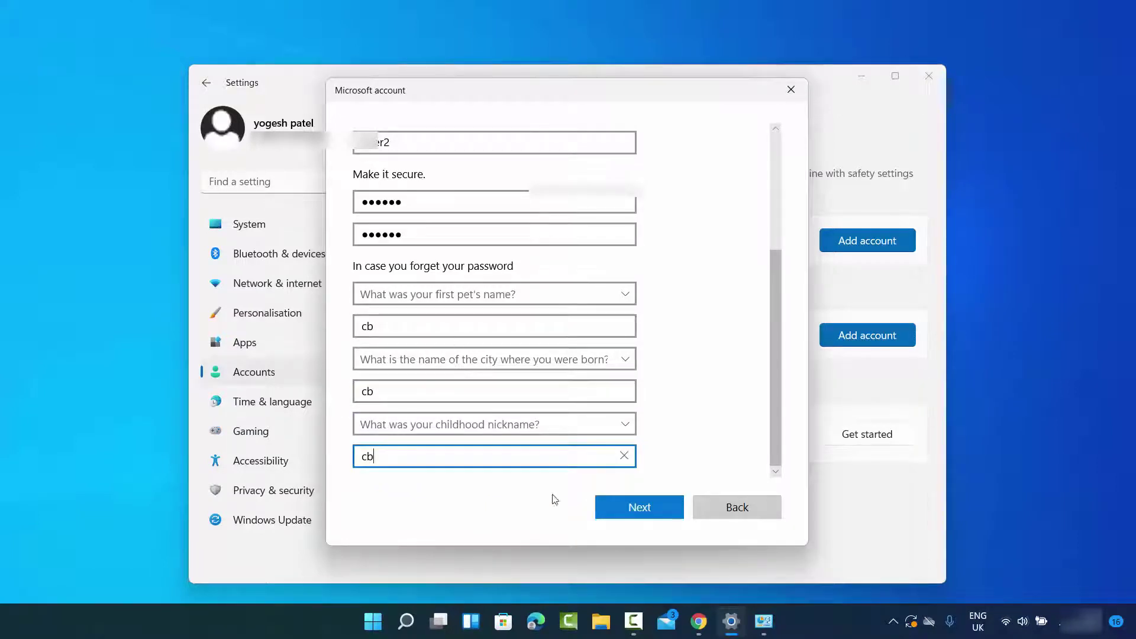
left_click(620, 509)
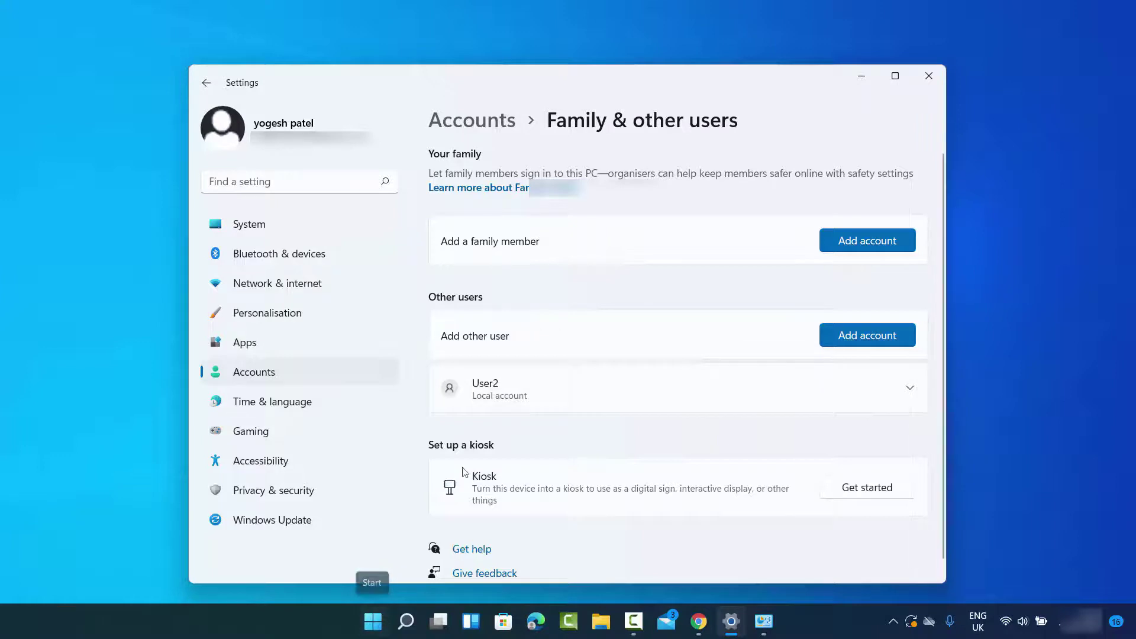
Open the Start menu's account flyout offering a switch to User2
left_click(369, 626)
left_click(414, 569)
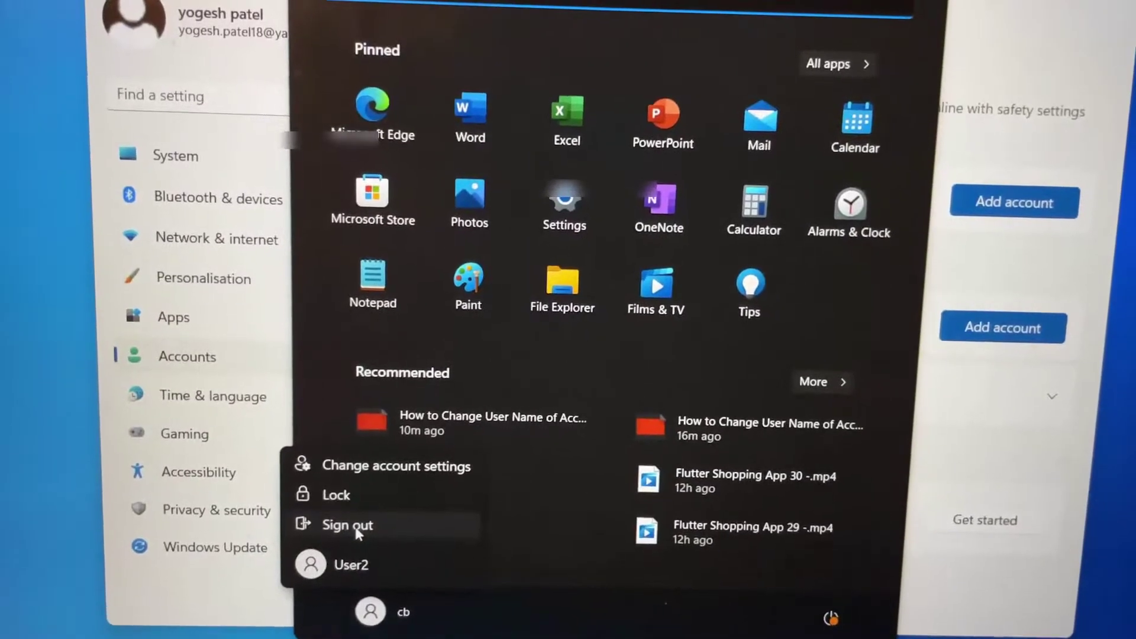
Sign out of the current account and dismiss the lock screen to reach the sign-in screen
left_click(373, 501)
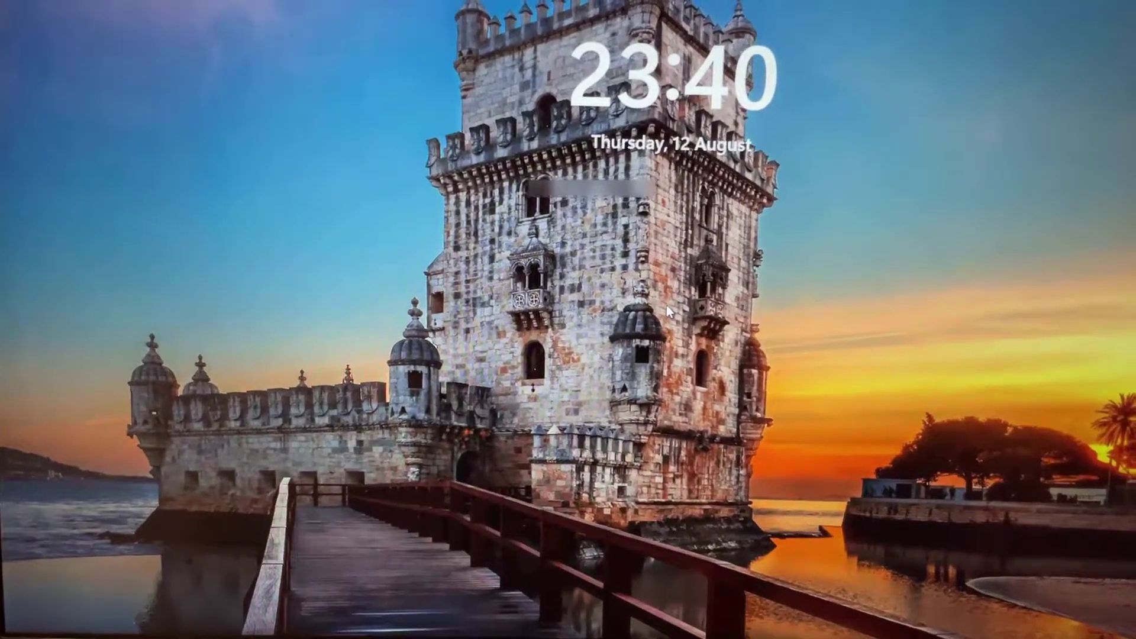
left_click(665, 303)
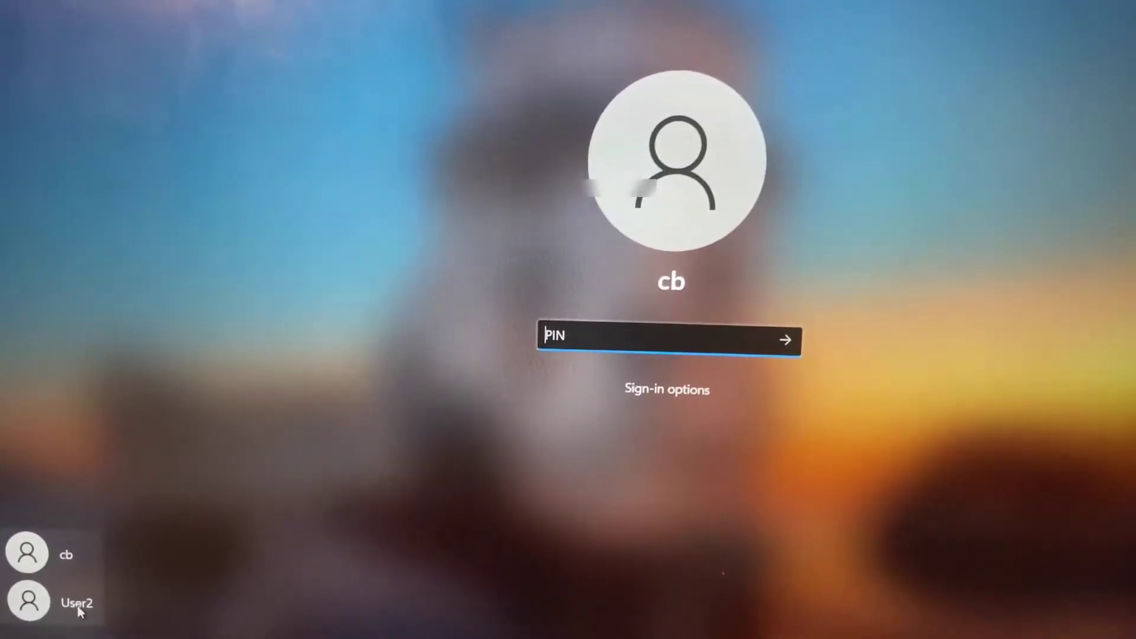
Select the User2 tile and submit its password to sign in
left_click(83, 604)
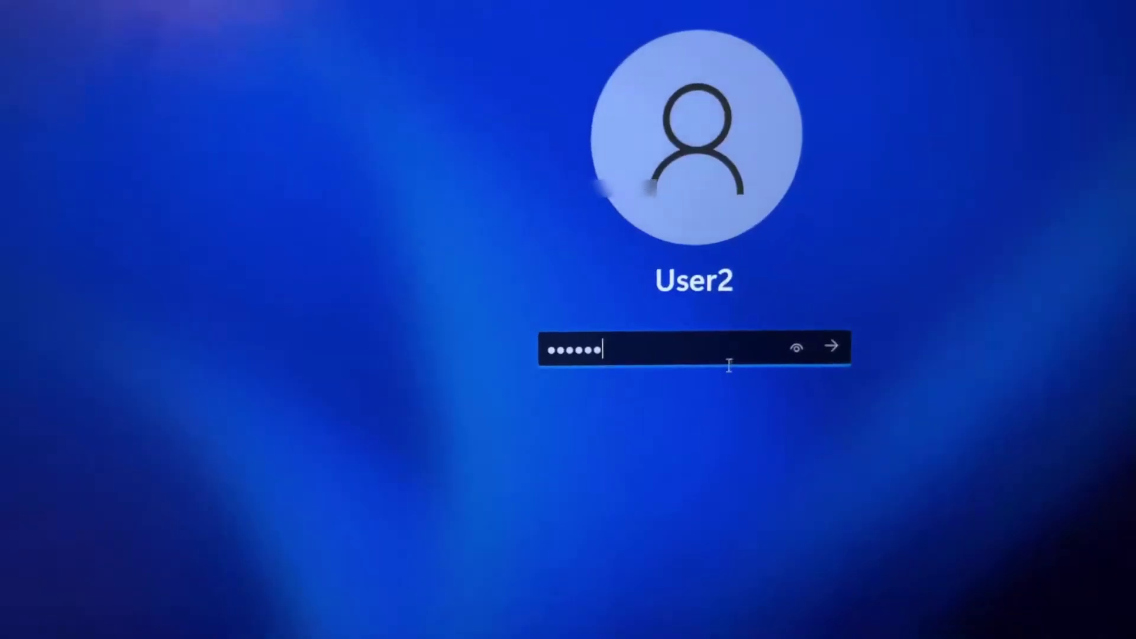
left_click(826, 341)
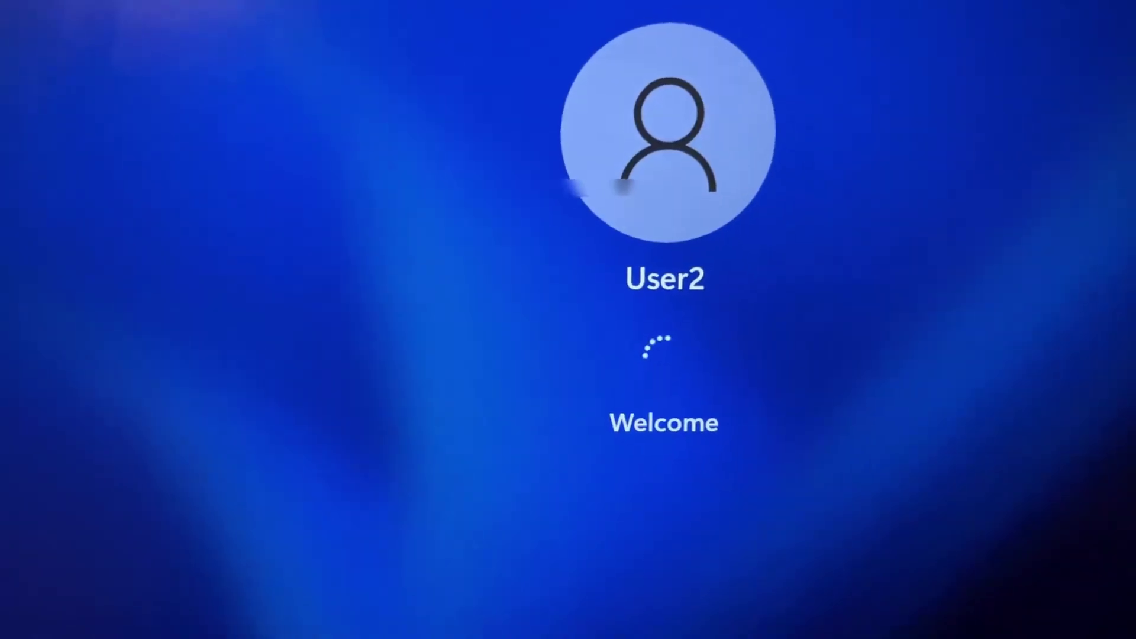